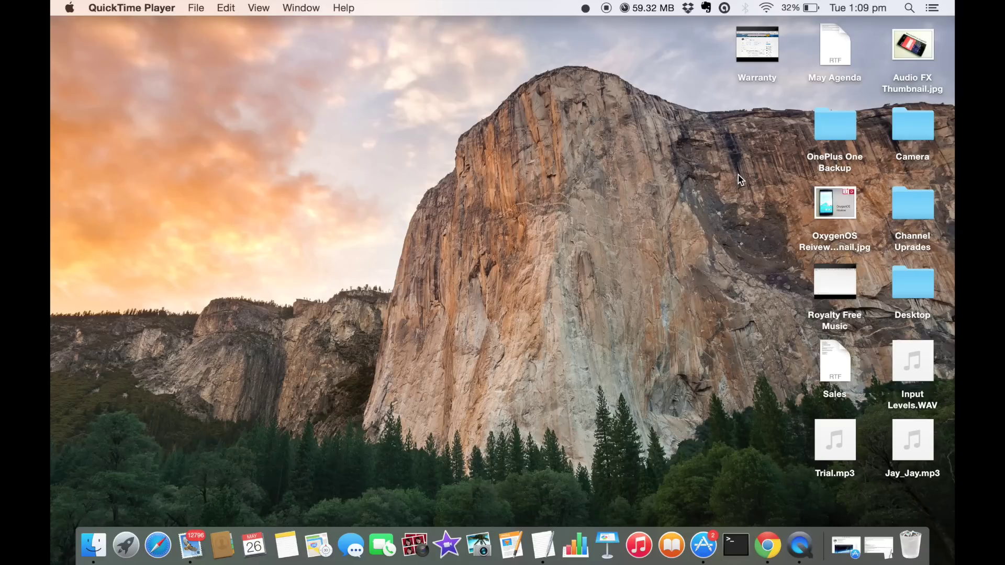
Restore the minimized HiddenMe App Store page, then close the App Store.
click(845, 542)
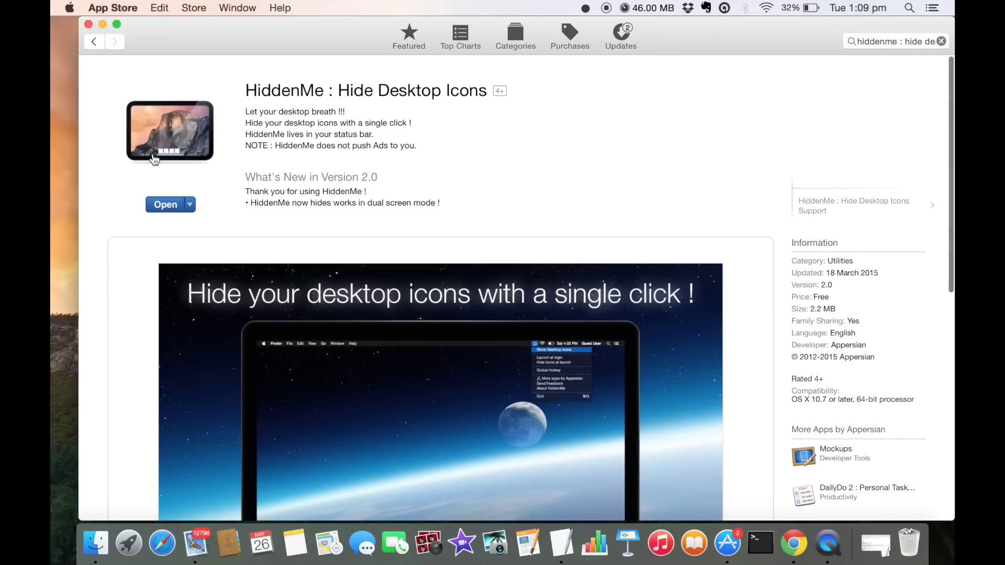
click(87, 24)
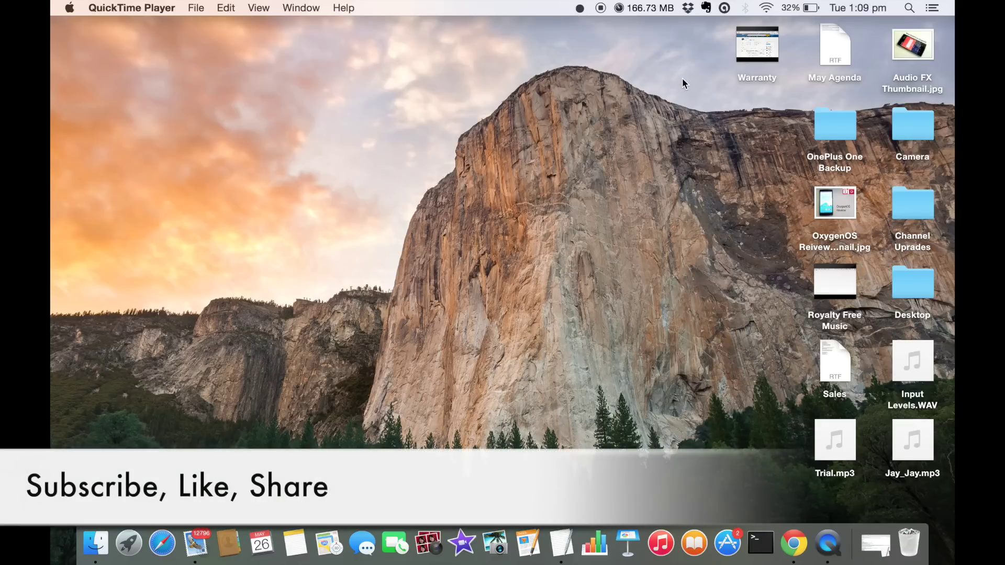
Choose Hide Desktop Icons, then Show Desktop Icons, from the HiddenMe menu-bar menu.
click(580, 7)
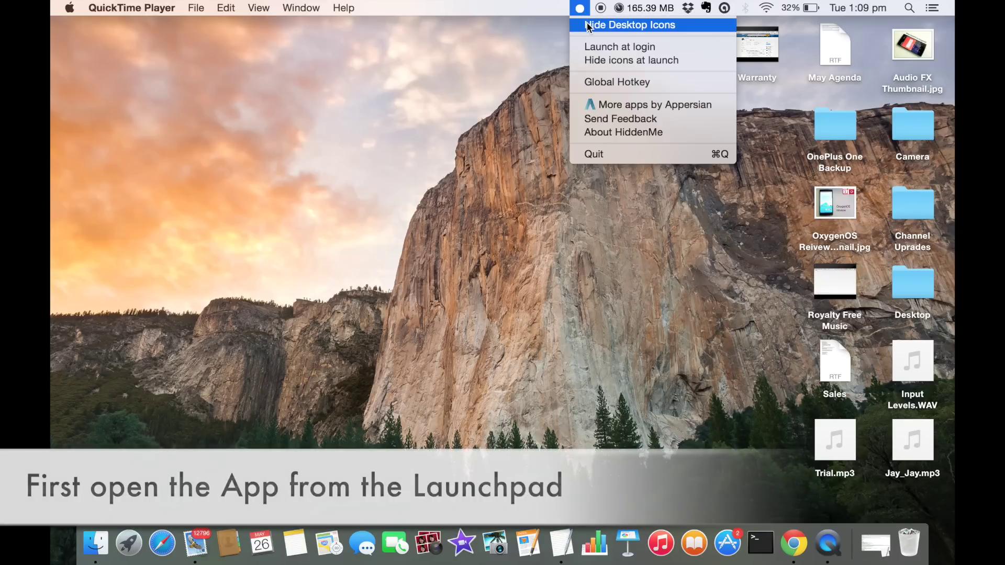
click(588, 24)
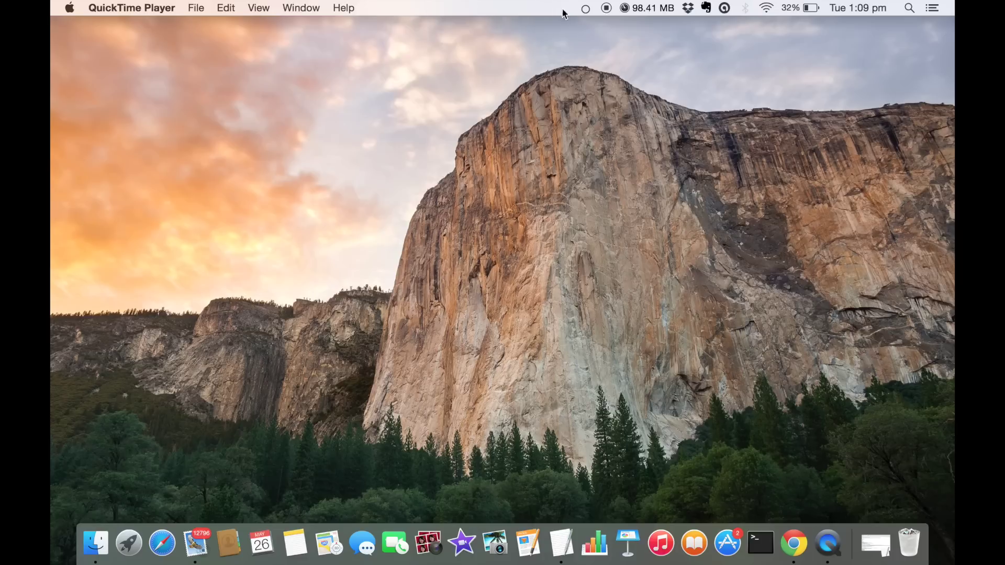
click(585, 9)
click(593, 25)
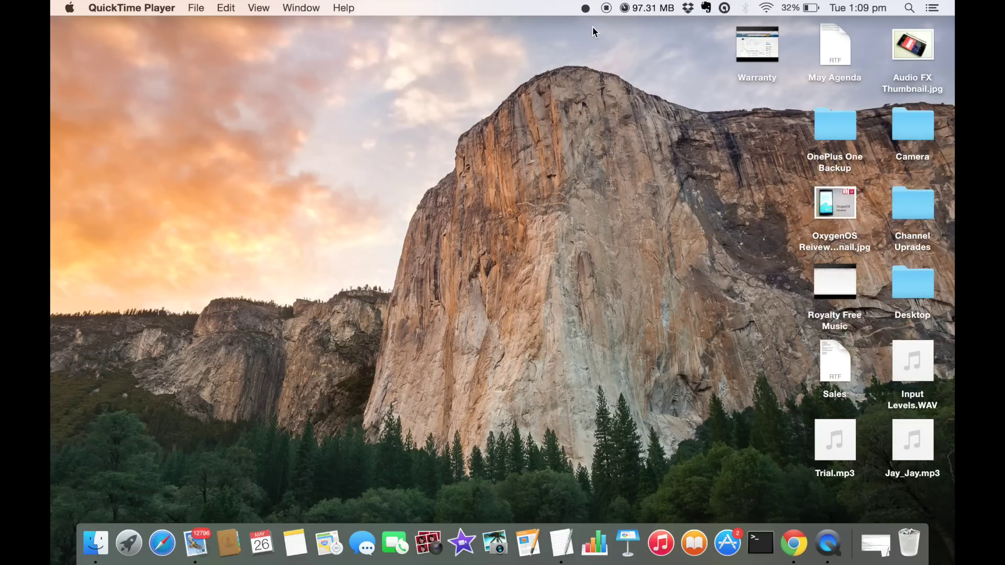
click(585, 9)
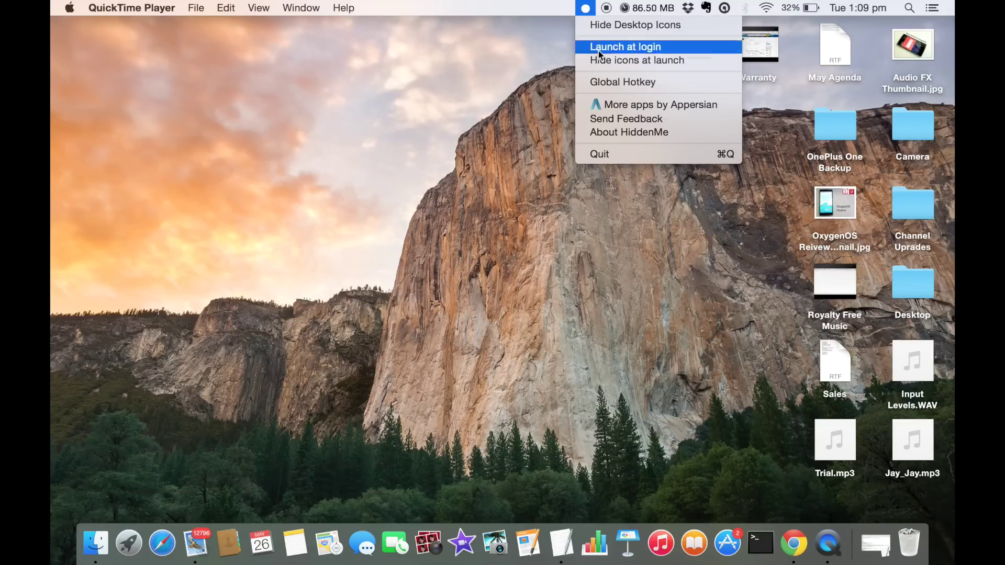
Record Command-L as HiddenMe's global hotkey for hiding desktop icons and close its settings.
click(610, 84)
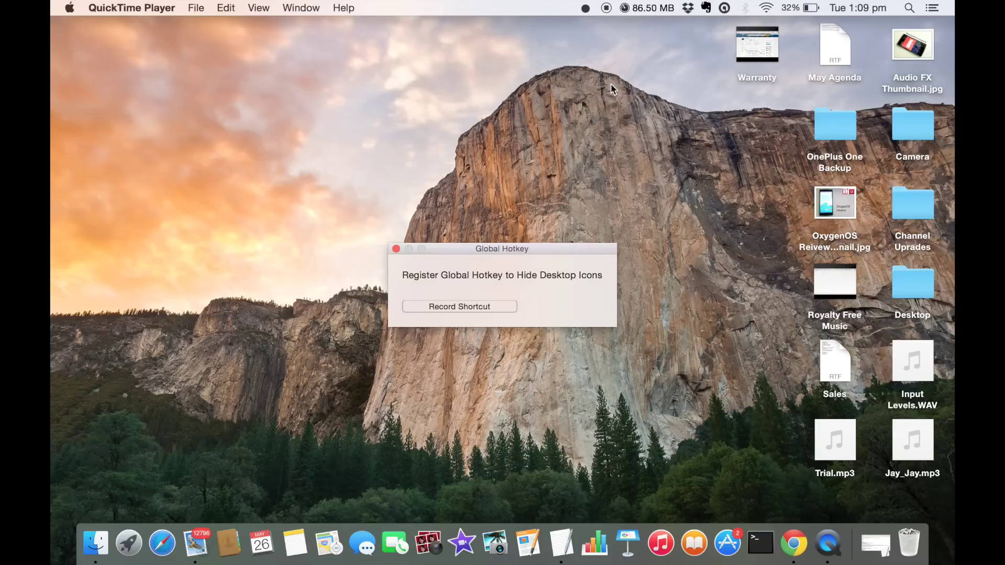
click(456, 308)
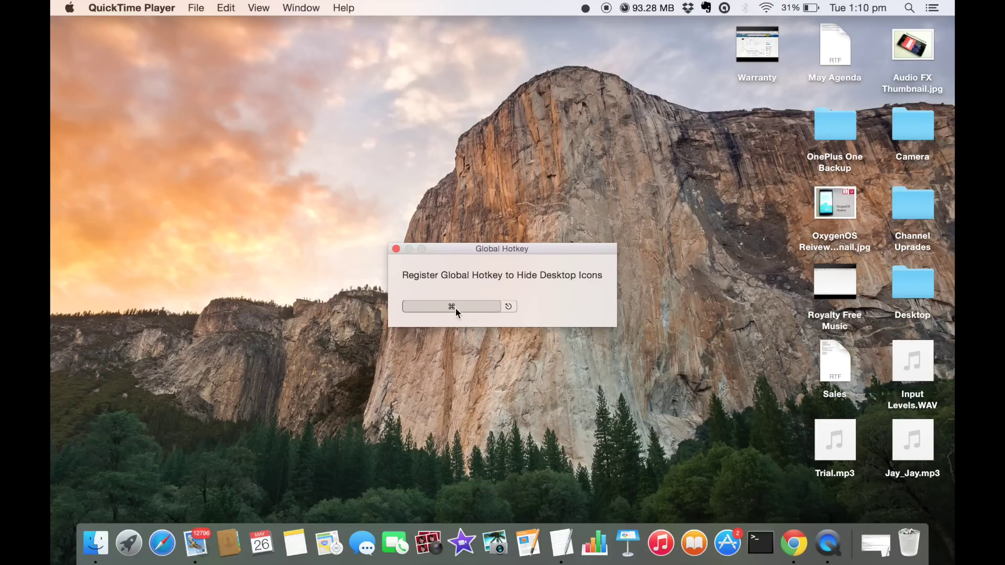
key(super+l)
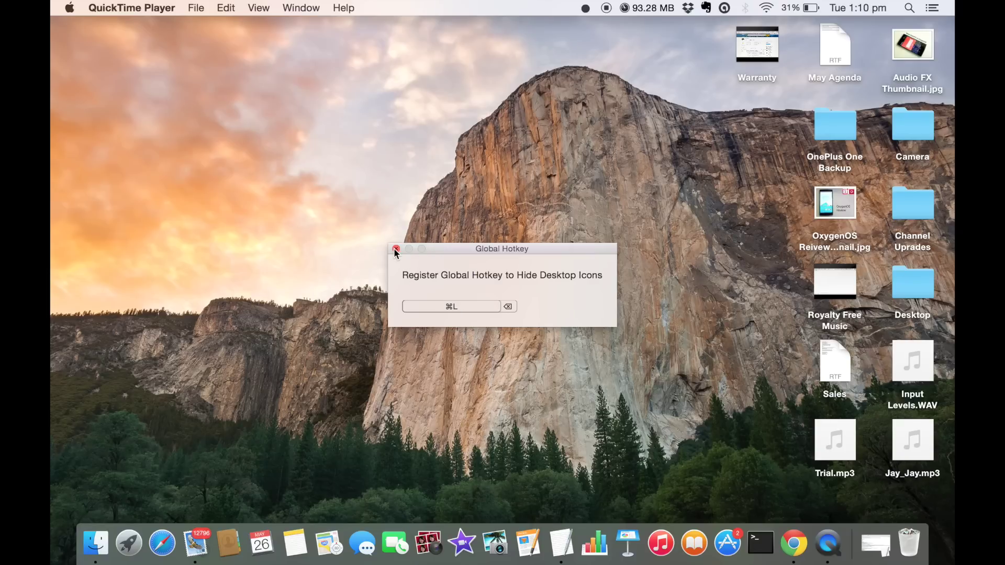
click(396, 249)
With Finder active, use Command-L twice to hide and then restore the desktop icons.
click(525, 193)
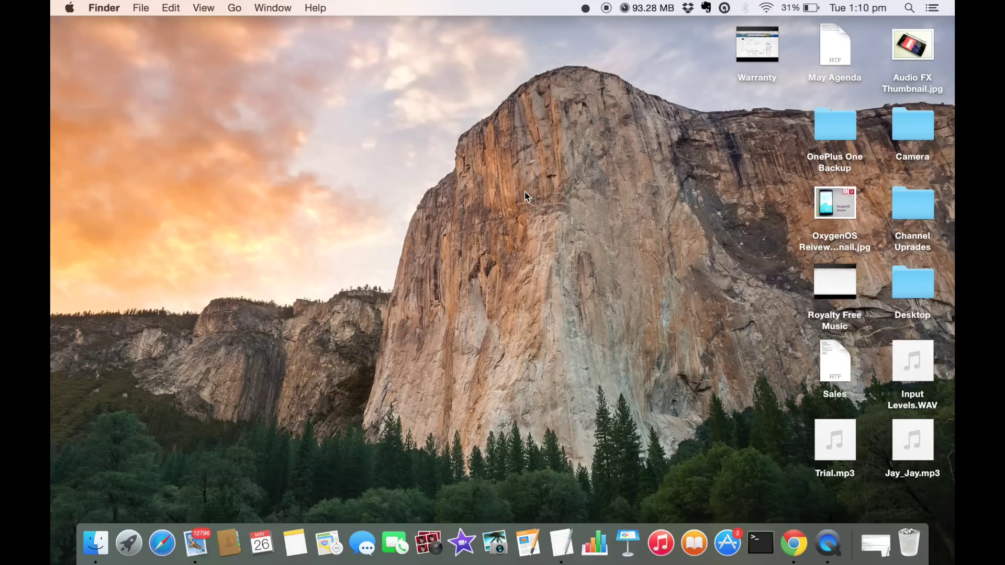
key(super+l)
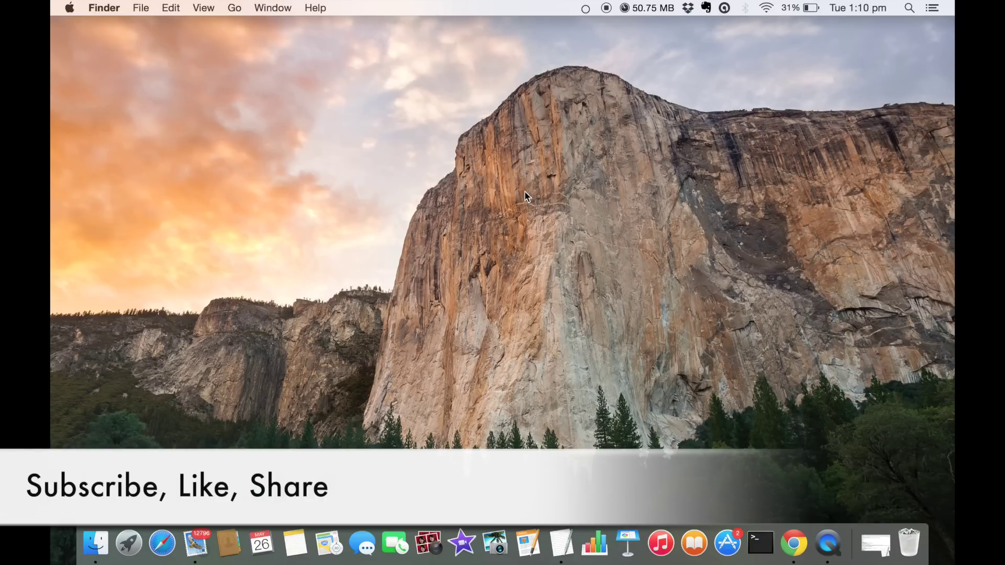
key(super+l)
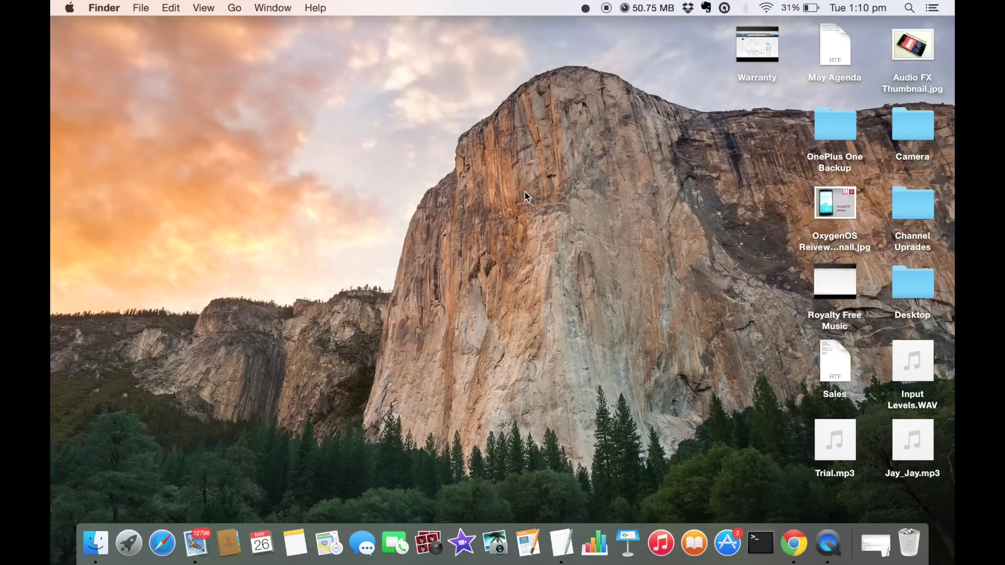